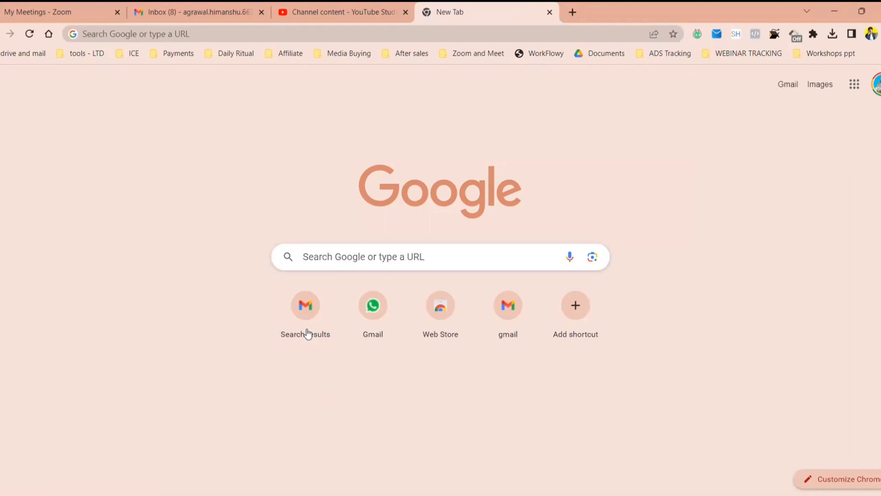
- Load gamma.app in the new Chrome tab by entering gamma in the address bar
{"action": "left_click", "coordinate": [359, 34]}
{"action": "type", "text": "gamma.app"}
{"action": "key", "text": "Return"}
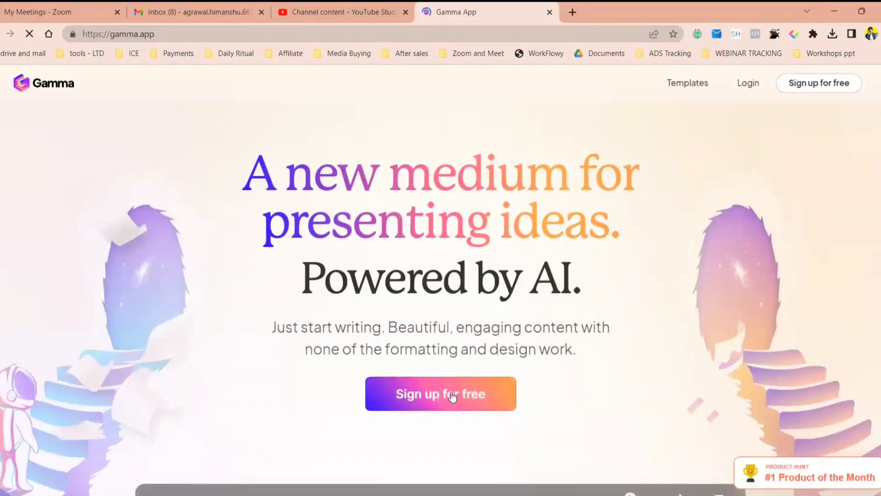
- Sign up for a free Gamma account with Google and create the personal workspace
{"action": "left_click", "coordinate": [451, 397]}
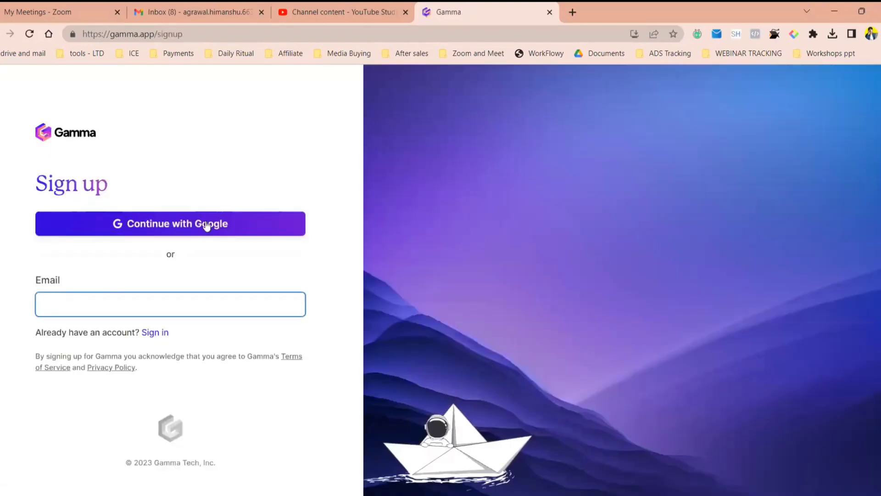
{"action": "left_click", "coordinate": [207, 225]}
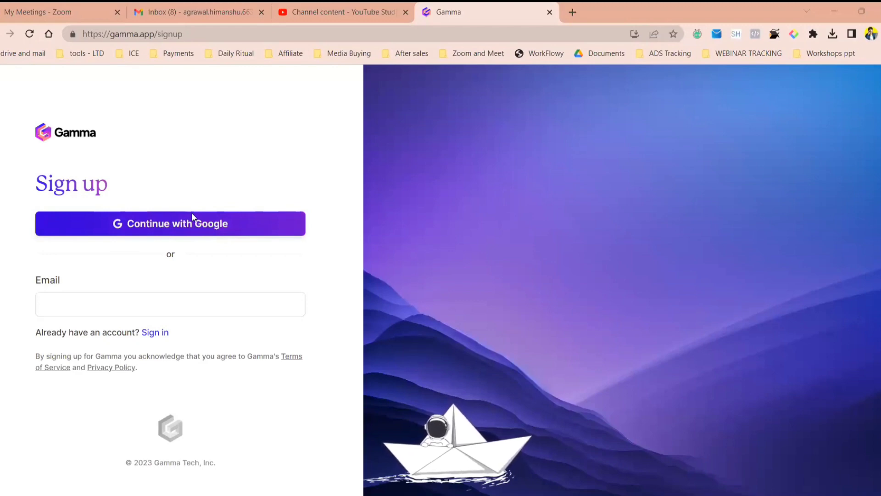
{"action": "left_click", "coordinate": [192, 216]}
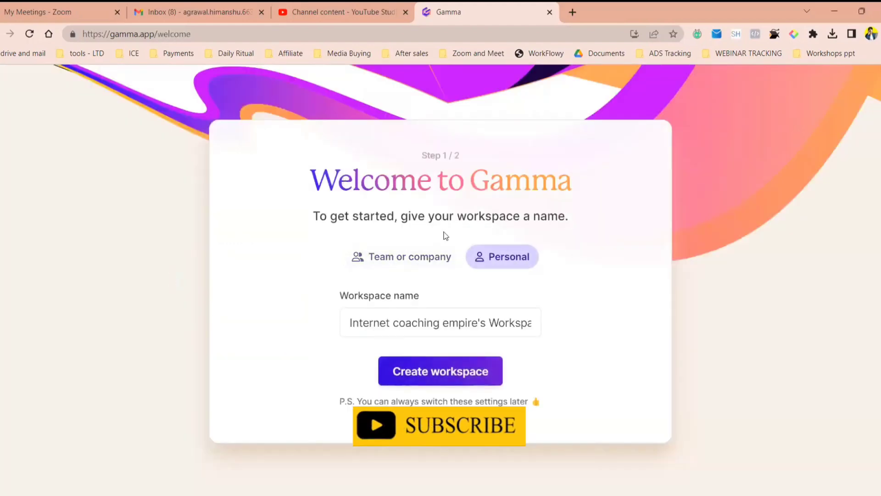
{"action": "left_click", "coordinate": [443, 372]}
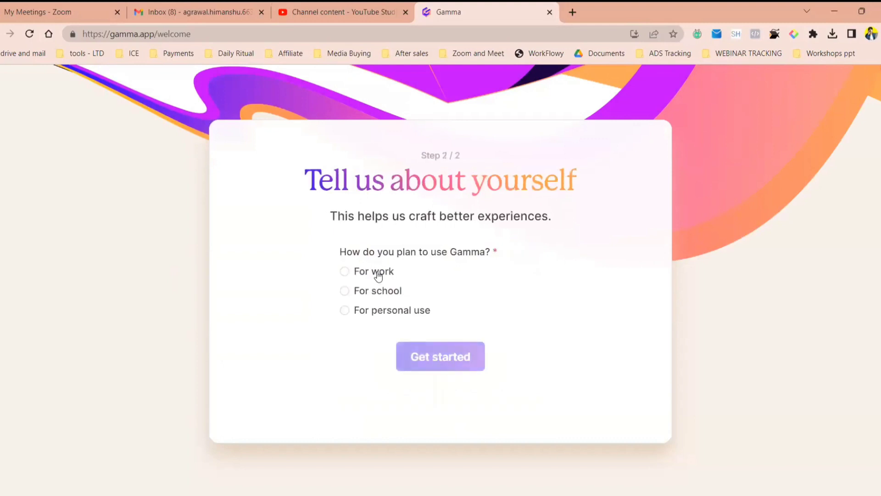
- Answer onboarding as For work with Product as the work type, then get started
{"action": "left_click", "coordinate": [379, 274]}
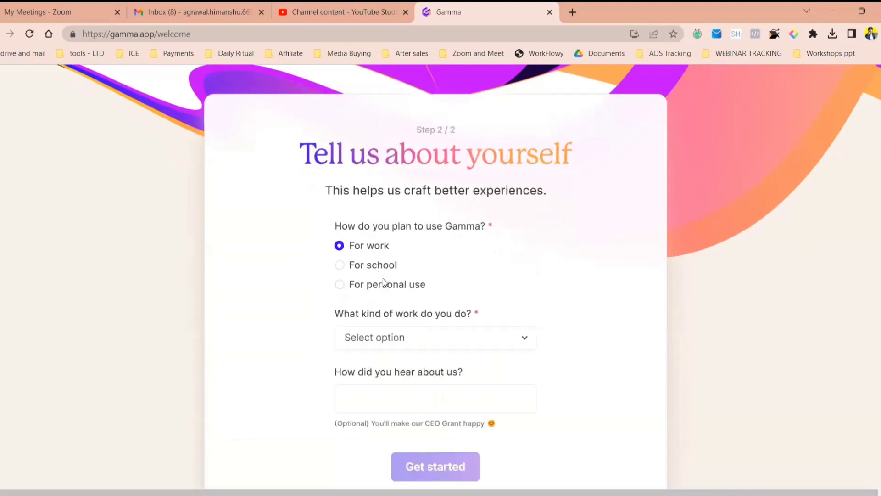
{"action": "left_click", "coordinate": [402, 341]}
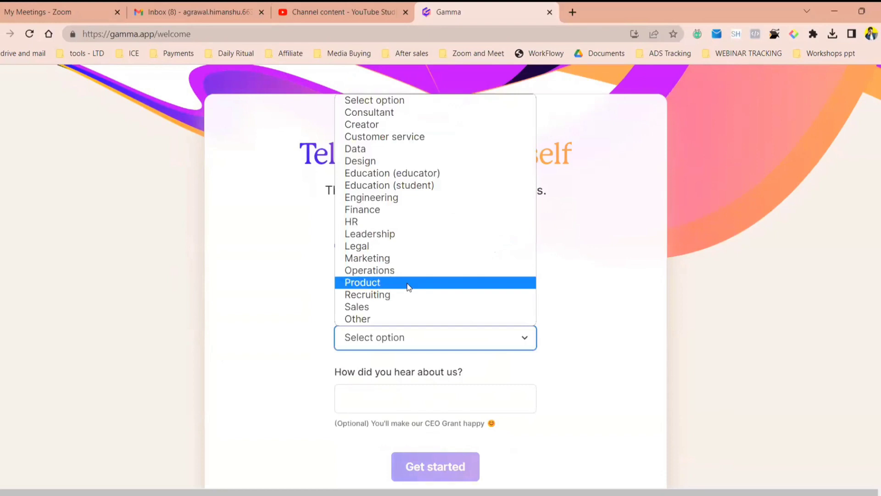
{"action": "left_click", "coordinate": [409, 283]}
{"action": "left_click", "coordinate": [378, 402]}
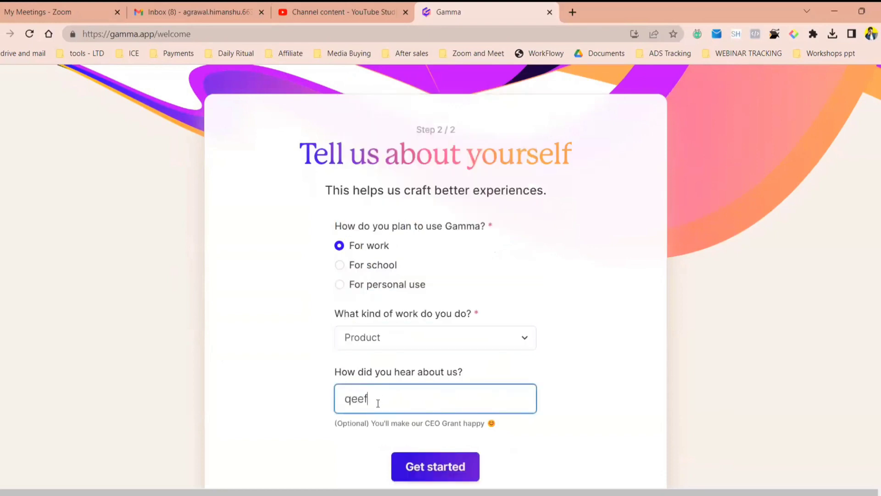
{"action": "left_click", "coordinate": [437, 476]}
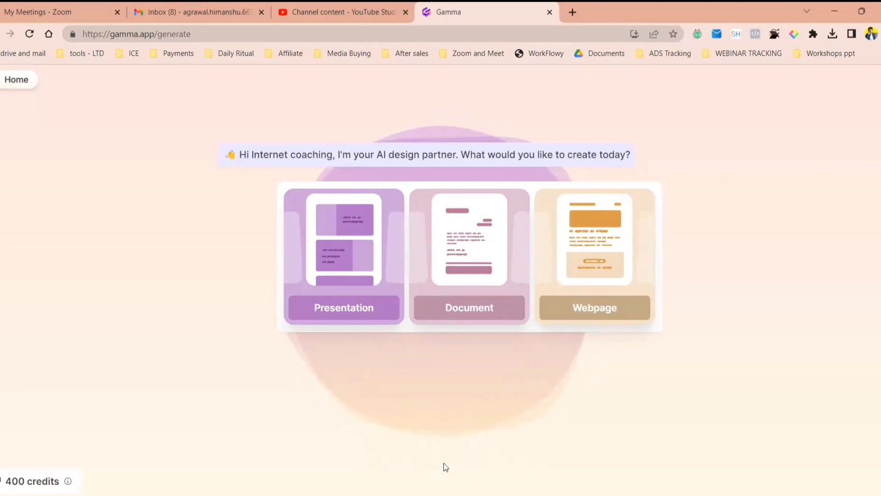
- Search Google for 'number to workings' in a new browser tab
{"action": "left_click", "coordinate": [571, 17]}
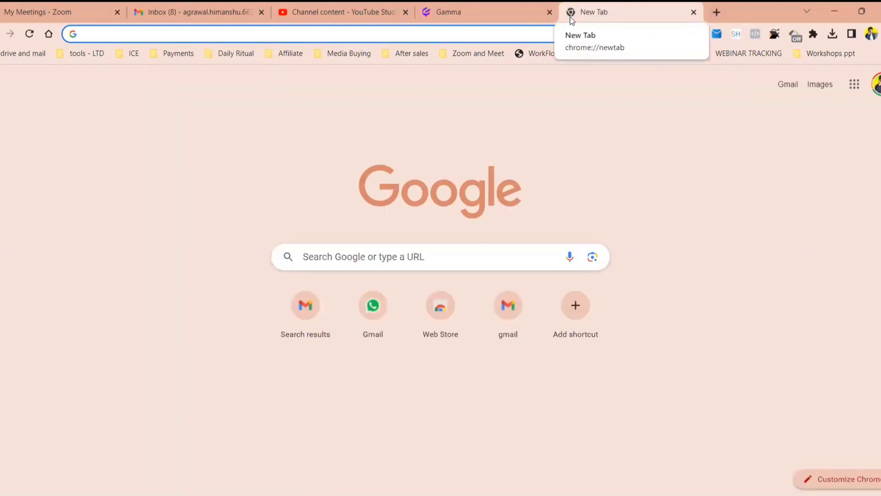
{"action": "type", "text": "number to "}
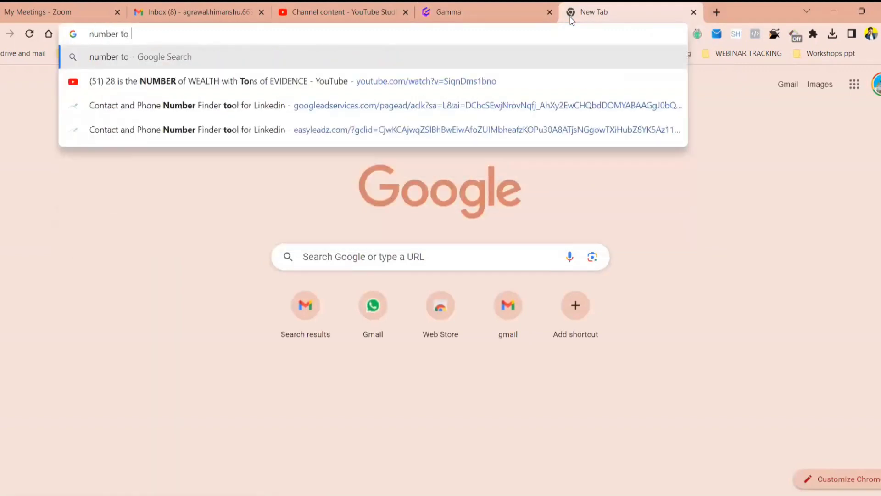
{"action": "type", "text": "workings"}
{"action": "key", "text": "Return"}
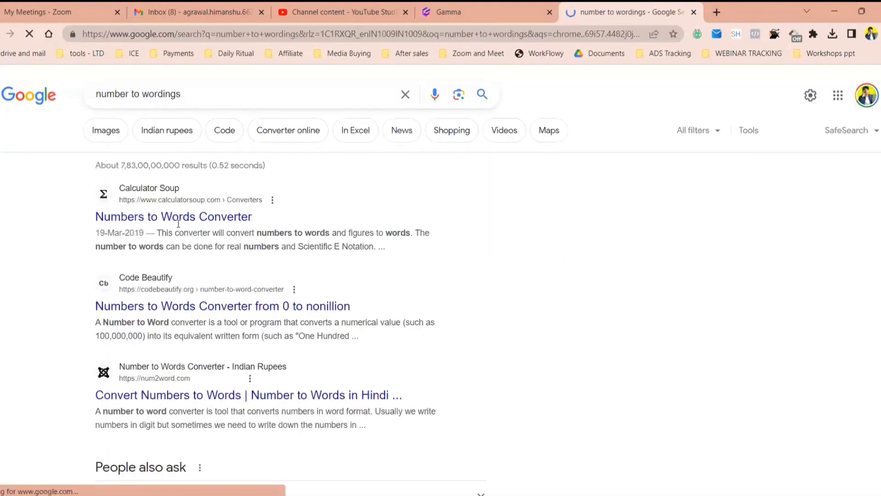
- Back in Gamma, compare Document and Webpage, then settle on creating a Presentation
{"action": "left_click", "coordinate": [468, 6]}
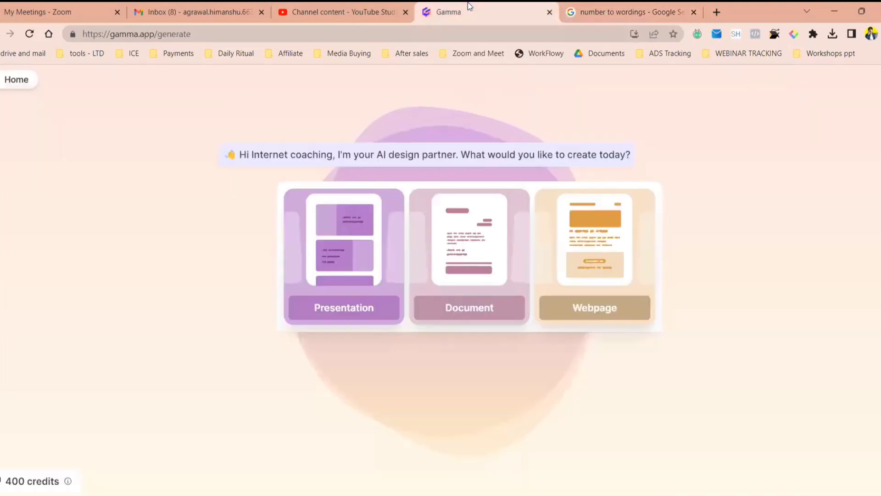
{"action": "left_click", "coordinate": [327, 284]}
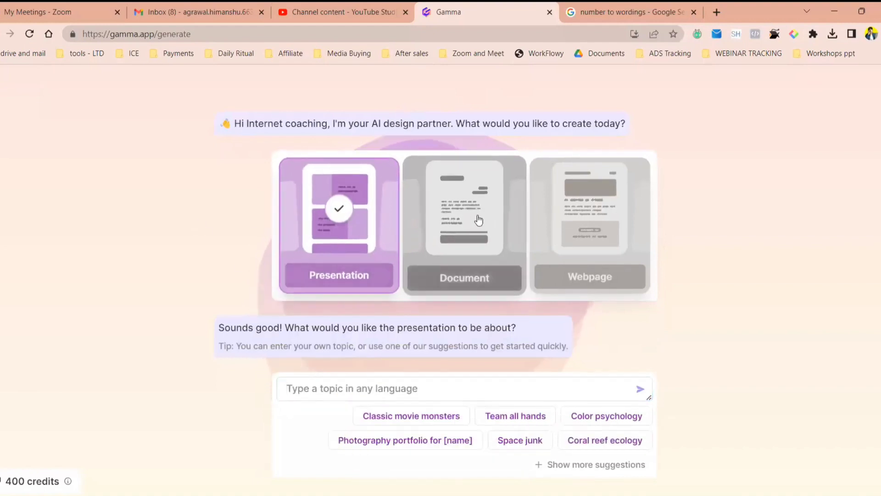
{"action": "left_click", "coordinate": [479, 220]}
{"action": "left_click", "coordinate": [350, 260]}
{"action": "left_click", "coordinate": [597, 233]}
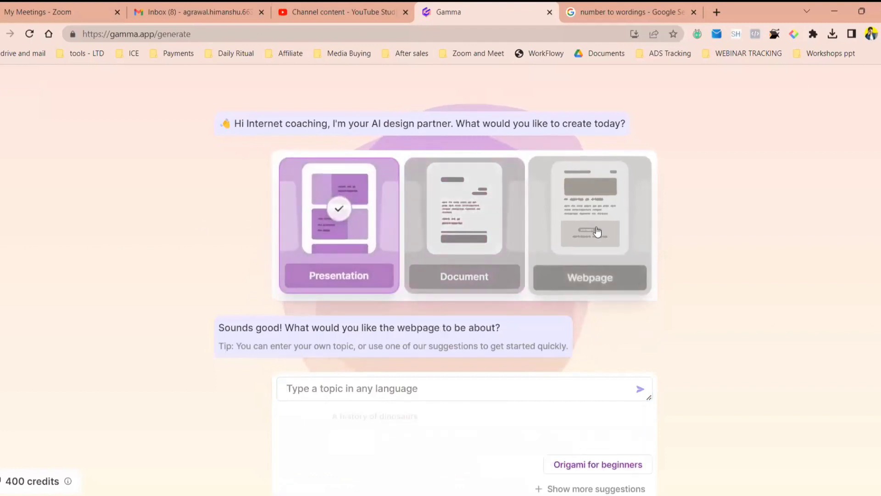
{"action": "left_click", "coordinate": [357, 247]}
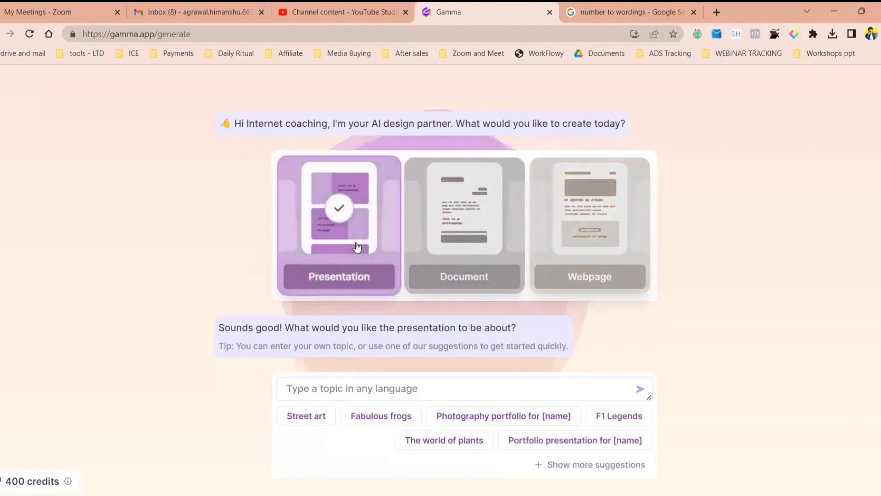
- Generate an outline on 'global warming' and accept it to continue
{"action": "left_click", "coordinate": [378, 393]}
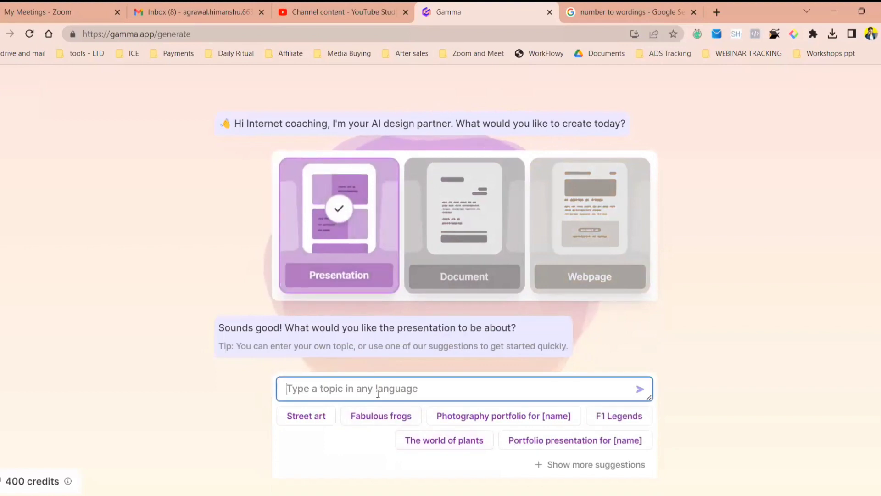
{"action": "type", "text": "global warming"}
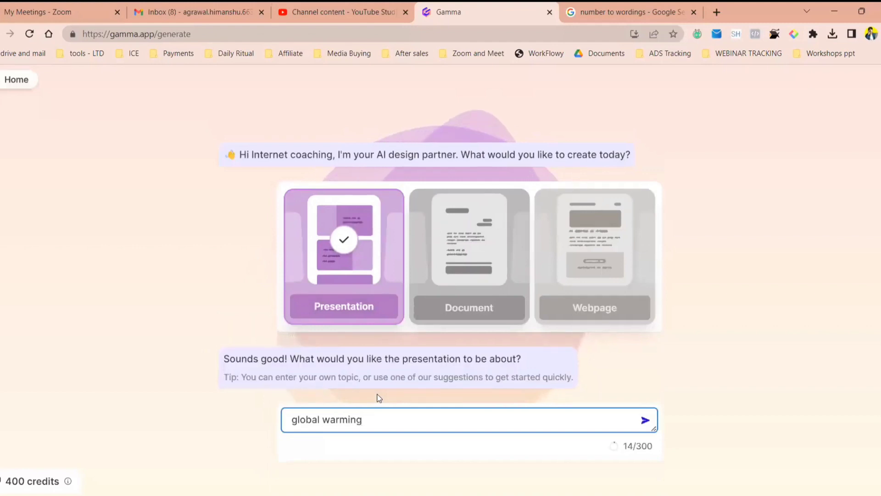
{"action": "key", "text": "Return"}
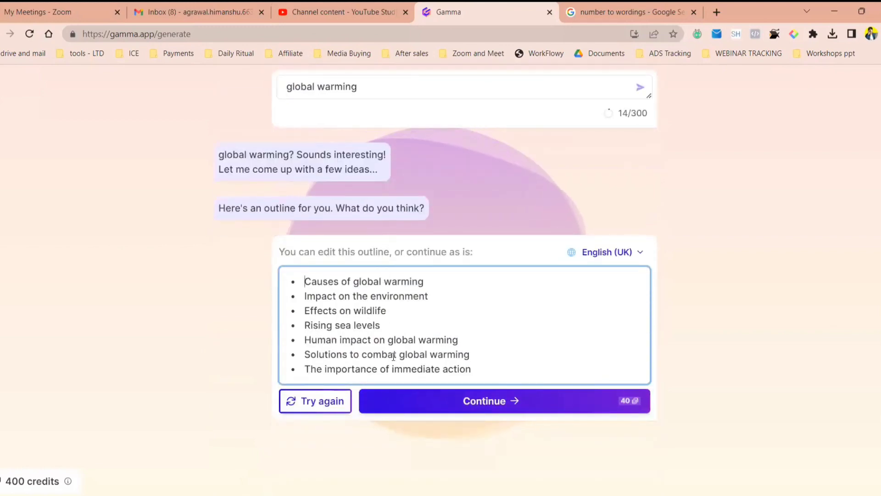
{"action": "left_click", "coordinate": [436, 414]}
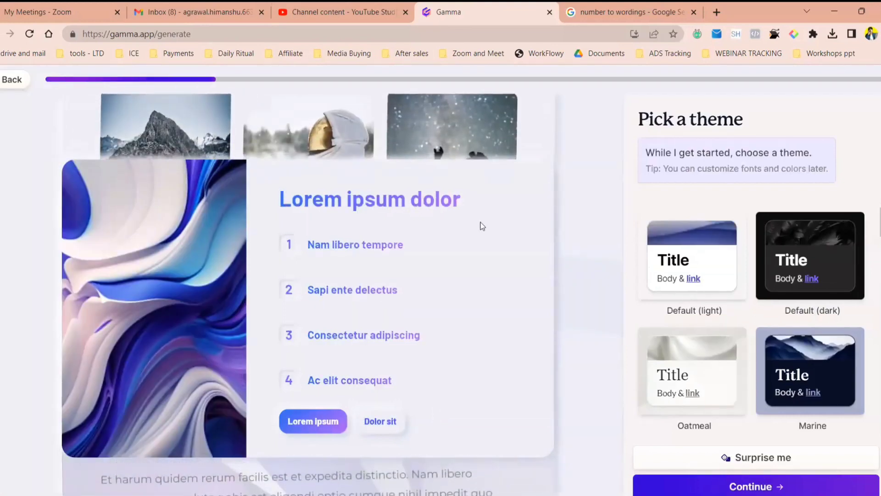
- Preview the Marine and Incandescent themes, then apply the light Gamma theme
{"action": "scroll", "coordinate": [794, 299], "scroll_direction": "down", "scroll_amount": 2}
{"action": "left_click", "coordinate": [818, 267]}
{"action": "scroll", "coordinate": [751, 359], "scroll_direction": "down", "scroll_amount": 5}
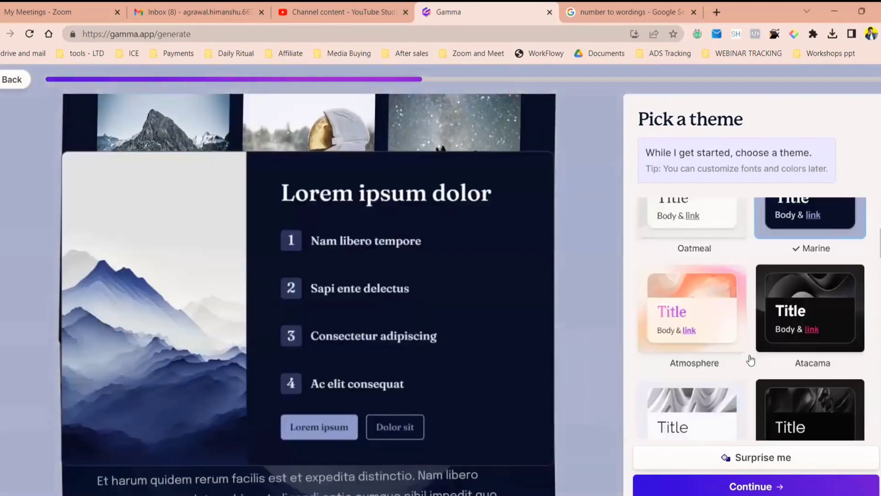
{"action": "scroll", "coordinate": [751, 359], "scroll_direction": "down", "scroll_amount": 12}
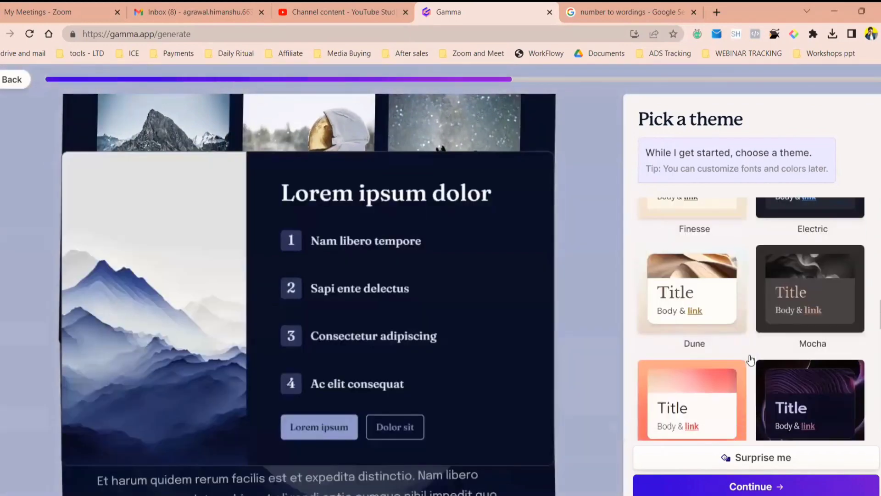
{"action": "left_click", "coordinate": [791, 289]}
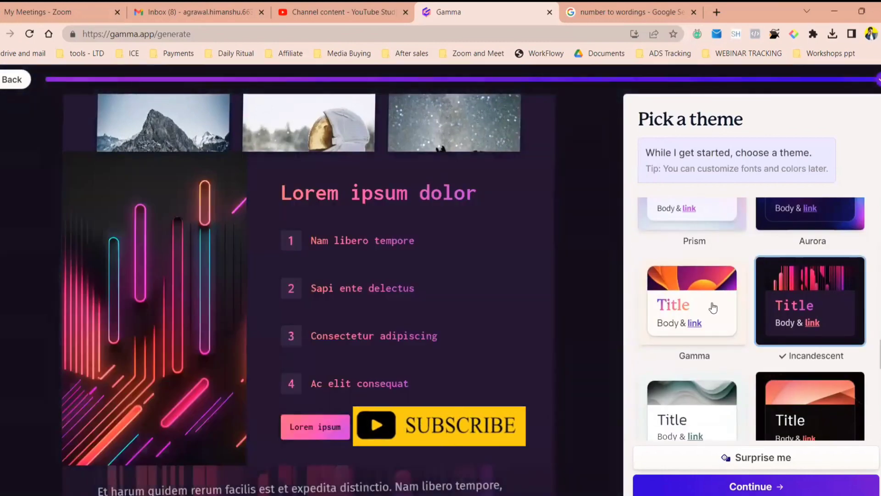
{"action": "left_click", "coordinate": [690, 283]}
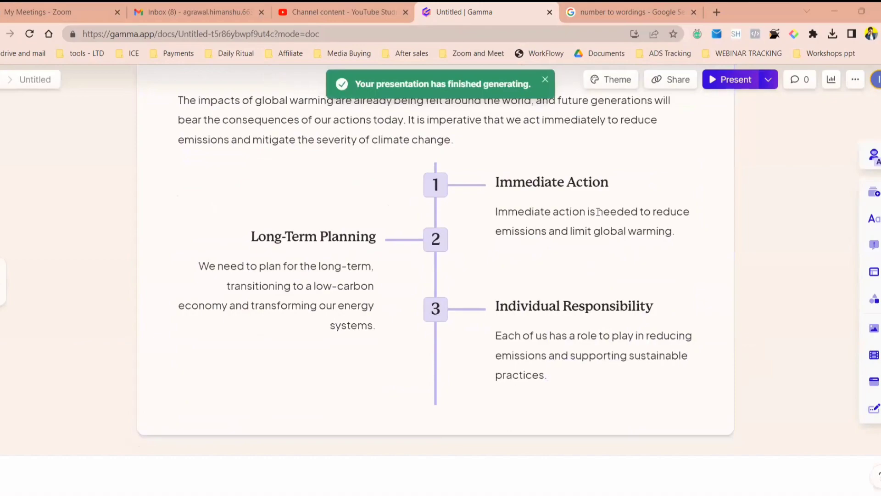
{"action": "scroll", "coordinate": [598, 212], "scroll_direction": "up", "scroll_amount": 10}
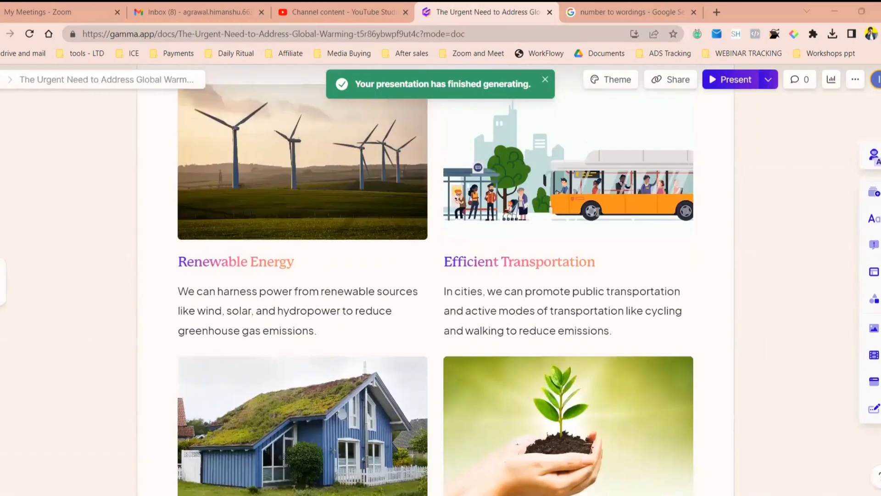
{"action": "scroll", "coordinate": [598, 212], "scroll_direction": "up", "scroll_amount": 15}
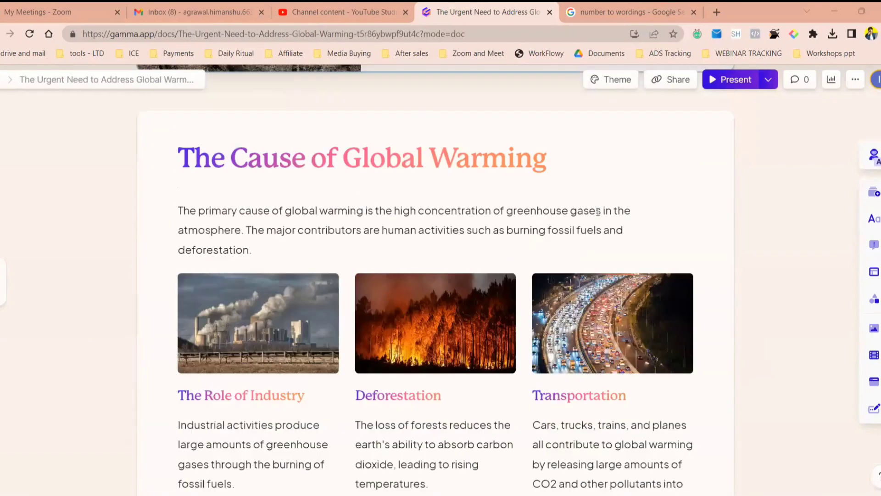
{"action": "scroll", "coordinate": [598, 212], "scroll_direction": "up", "scroll_amount": 8}
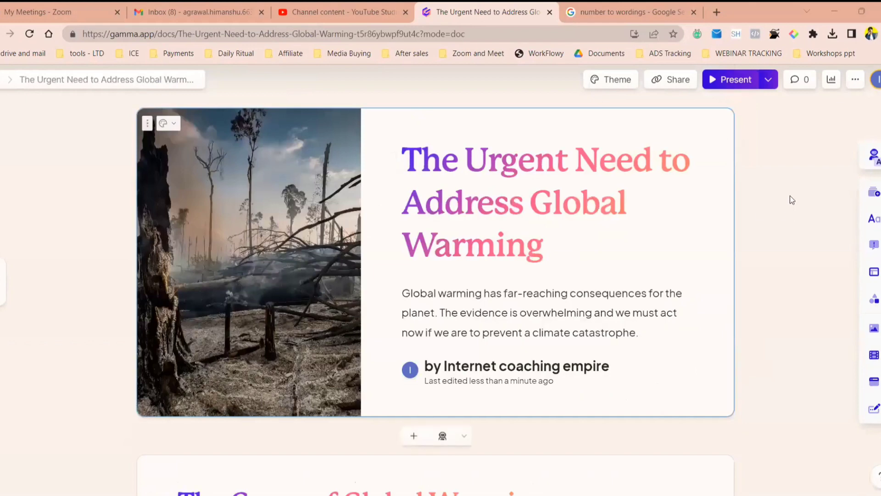
{"action": "left_click", "coordinate": [771, 84]}
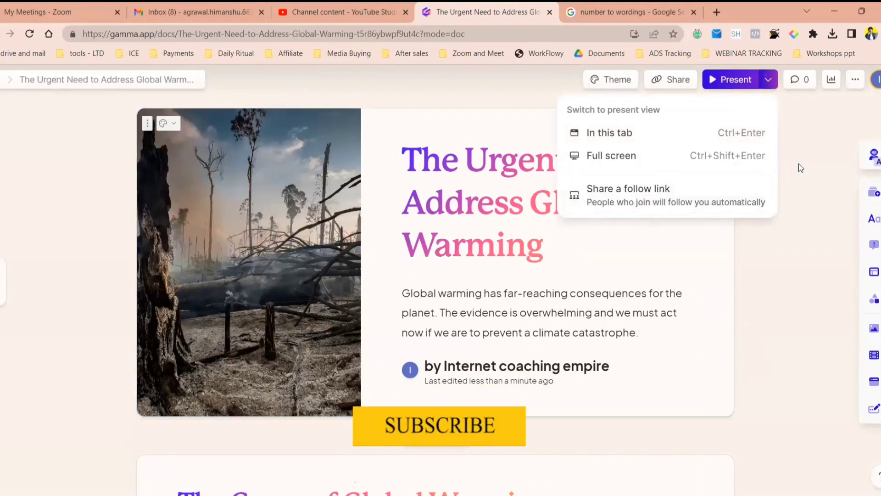
{"action": "left_click", "coordinate": [799, 164]}
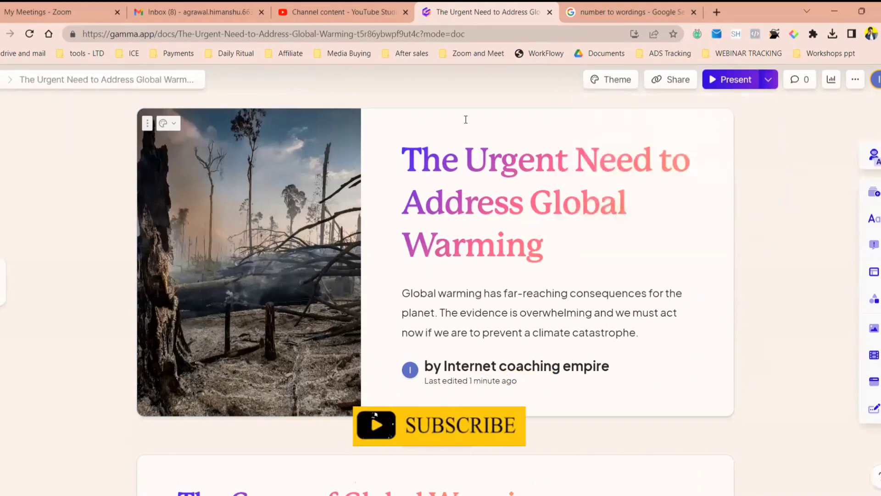
- Switch Public access on under Share publicly and copy the deck's public link
{"action": "left_click", "coordinate": [674, 80]}
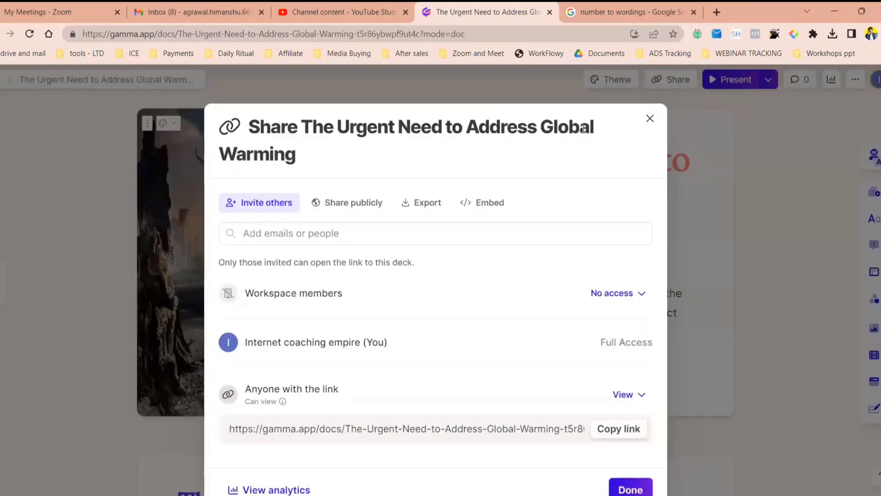
{"action": "left_click", "coordinate": [418, 205]}
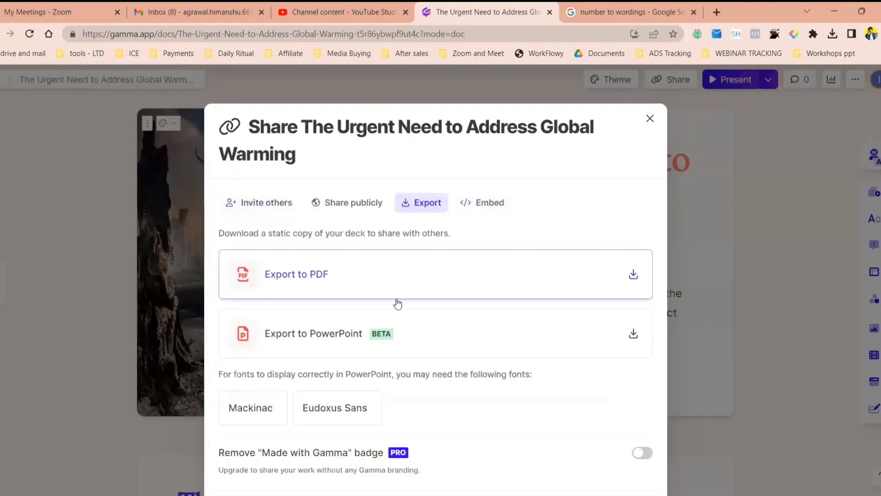
{"action": "left_click", "coordinate": [267, 202]}
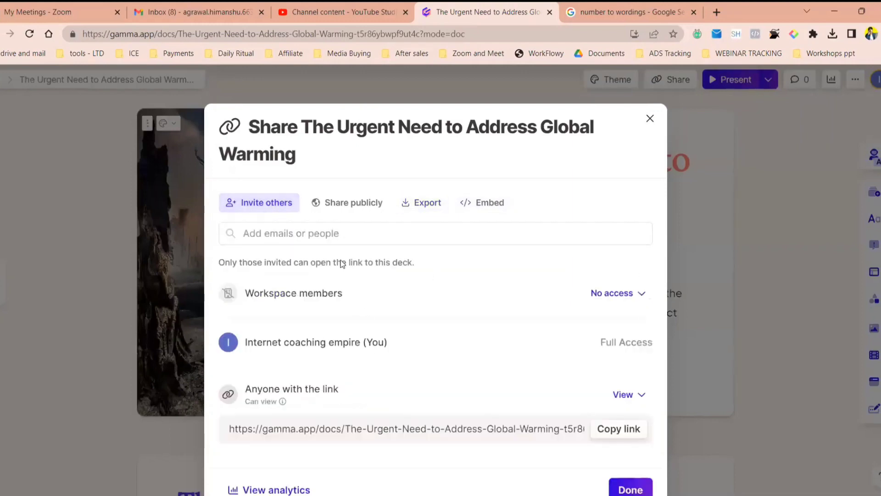
{"action": "left_click", "coordinate": [330, 202]}
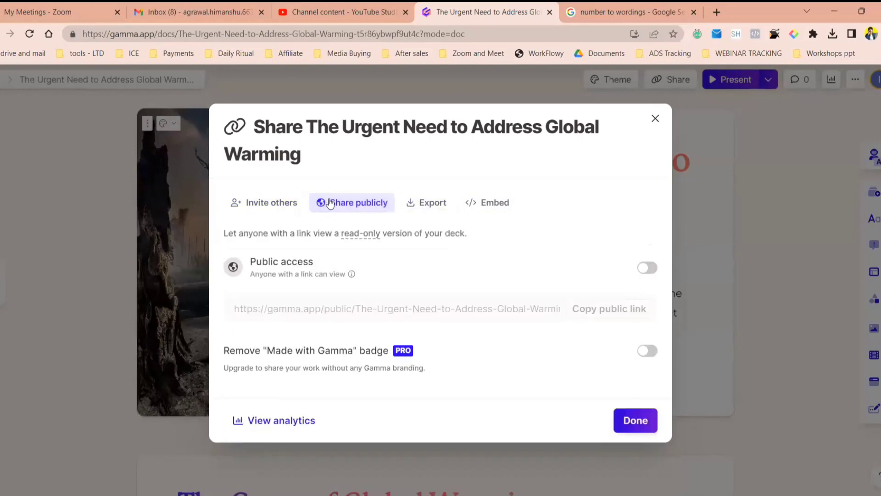
{"action": "left_click", "coordinate": [647, 268]}
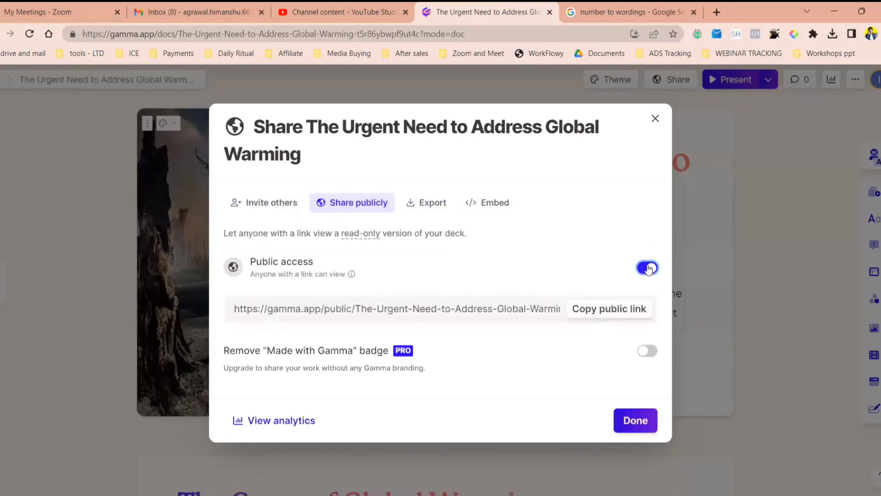
{"action": "left_click", "coordinate": [608, 314]}
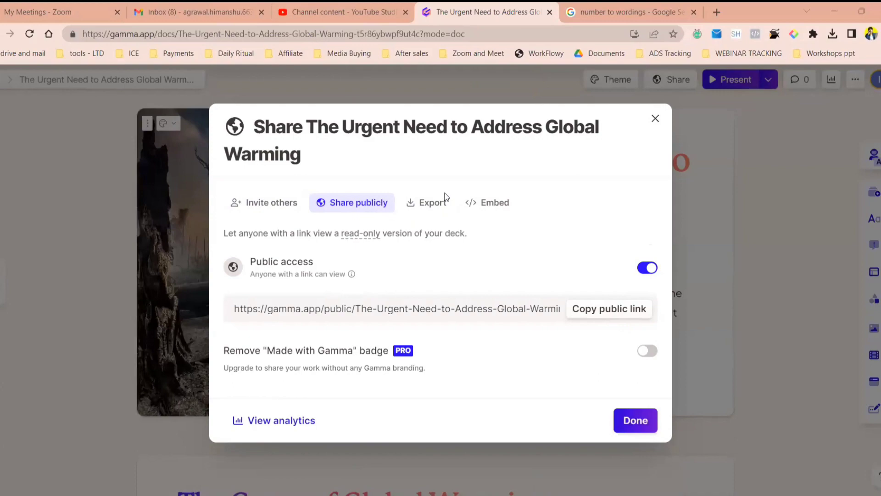
- Close the Share dialog and scroll through the deck to the Rising Sea Levels card
{"action": "left_click", "coordinate": [655, 120]}
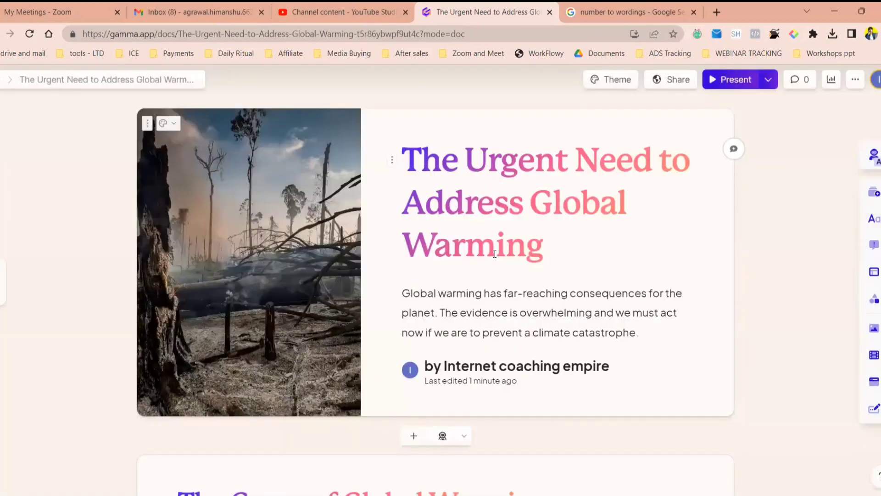
{"action": "scroll", "coordinate": [495, 254], "scroll_direction": "down", "scroll_amount": 6}
{"action": "scroll", "coordinate": [495, 254], "scroll_direction": "up", "scroll_amount": 6}
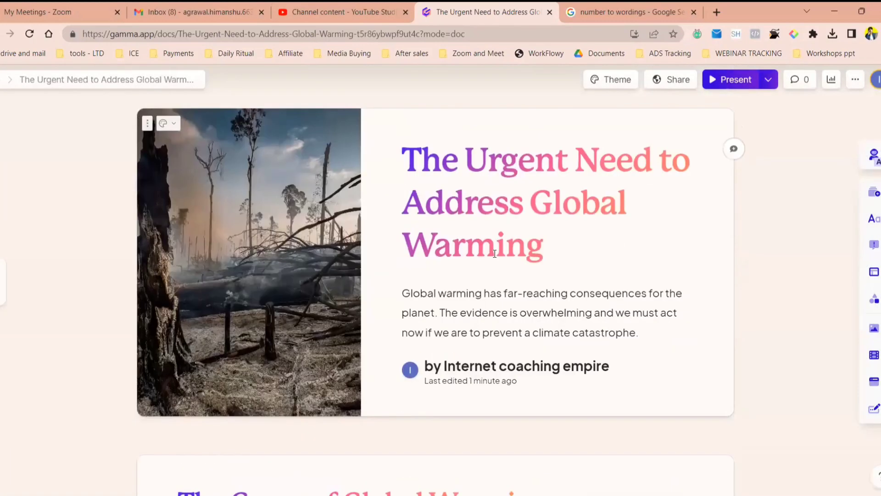
{"action": "scroll", "coordinate": [490, 241], "scroll_direction": "down", "scroll_amount": 15}
{"action": "scroll", "coordinate": [490, 241], "scroll_direction": "down", "scroll_amount": 8}
{"action": "scroll", "coordinate": [490, 245], "scroll_direction": "down", "scroll_amount": 20}
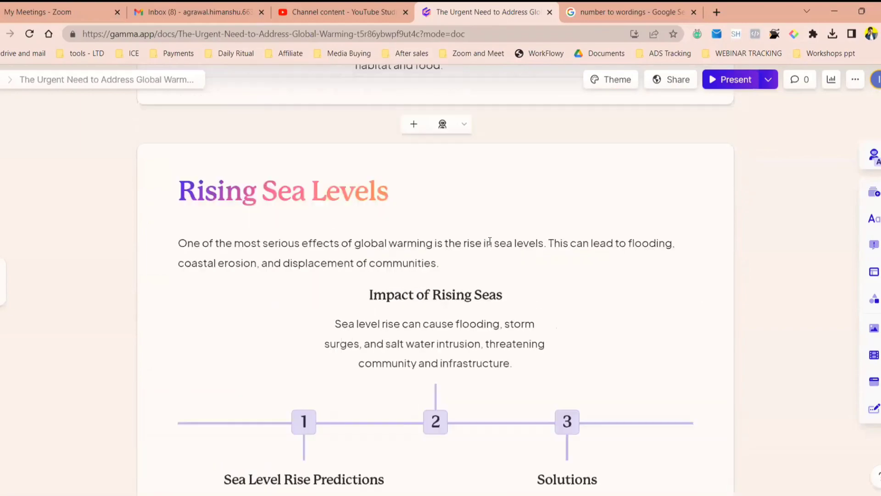